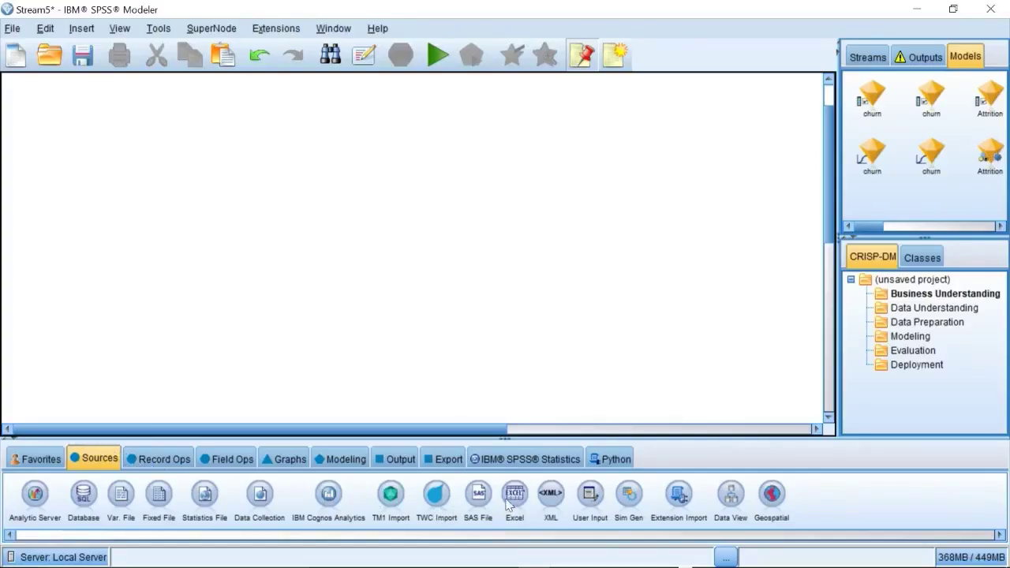
Step: Point the Excel source node at the workbook WA_Fn-UseC_-HR-Employee-Attrition.xlsx
left_click(102, 201)
right_click(103, 202)
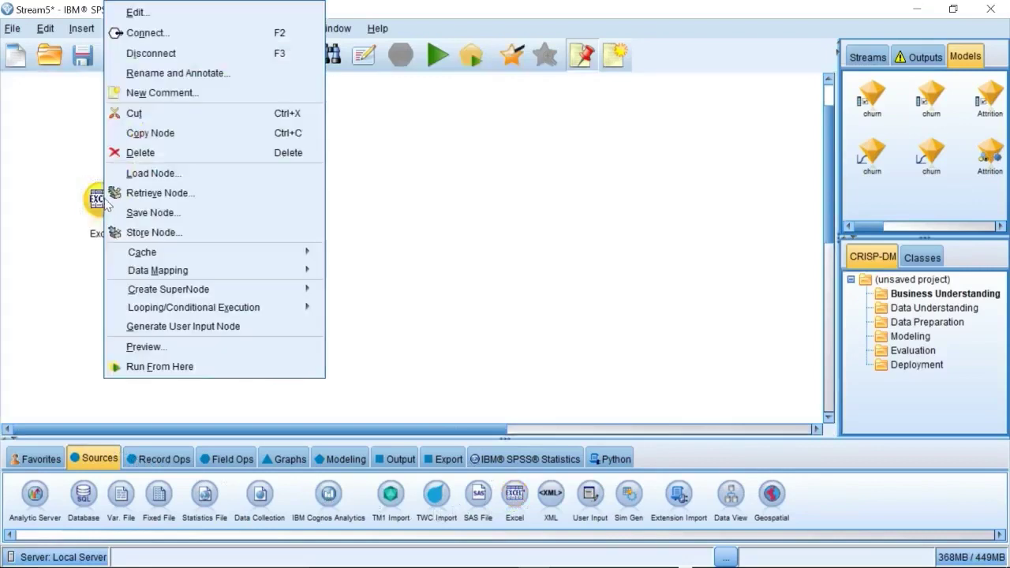
left_click(136, 12)
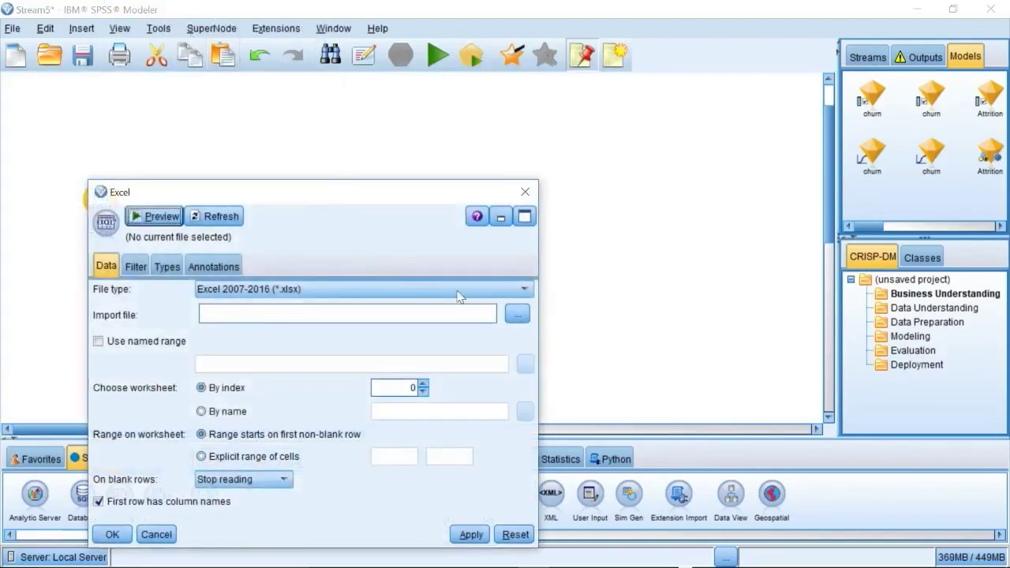
left_click(517, 314)
left_click(544, 230)
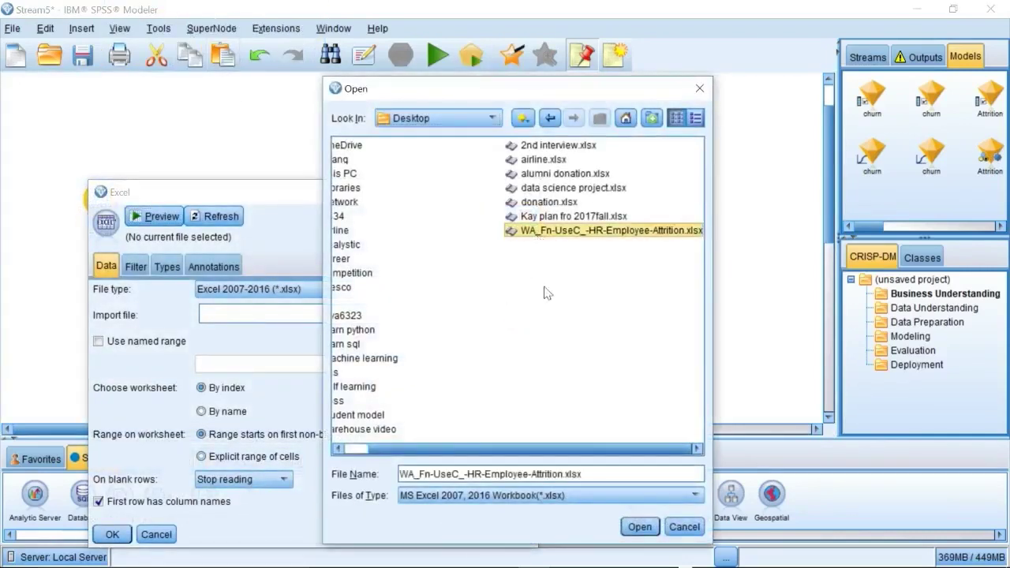
left_click(639, 526)
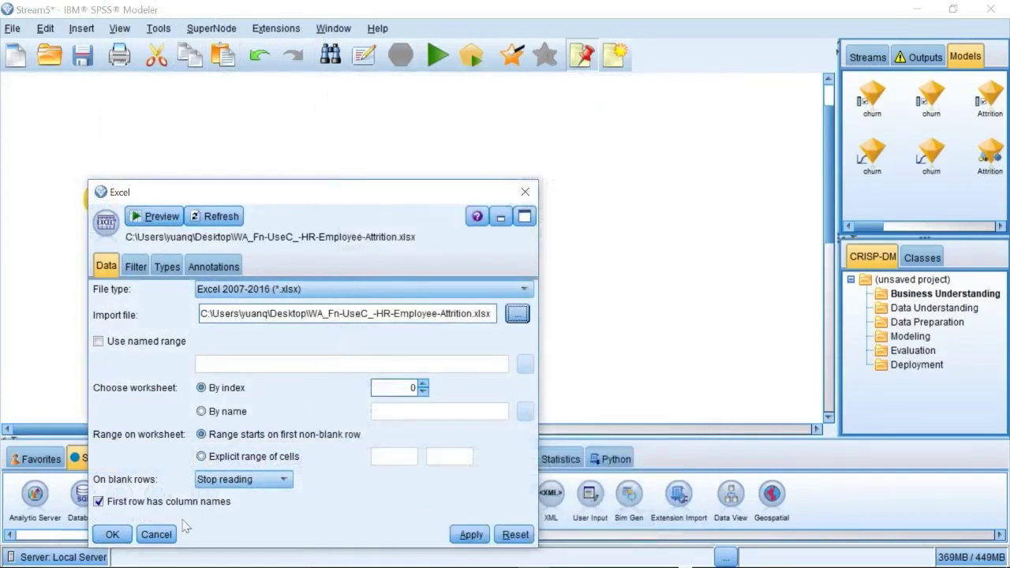
left_click(113, 535)
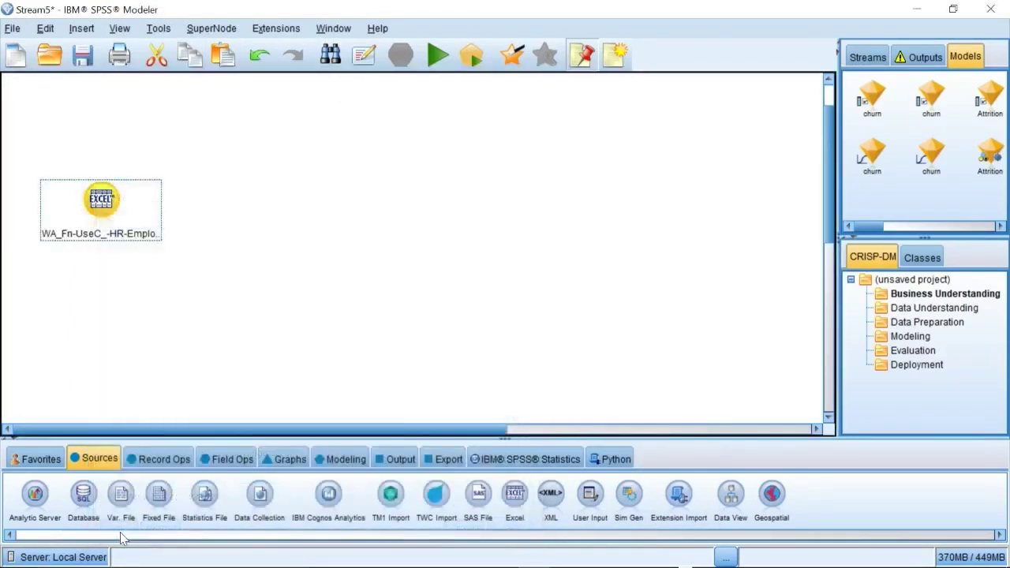
Step: Add a Data Audit node below the Excel source, link them, and run the 35-field audit
left_click(375, 462)
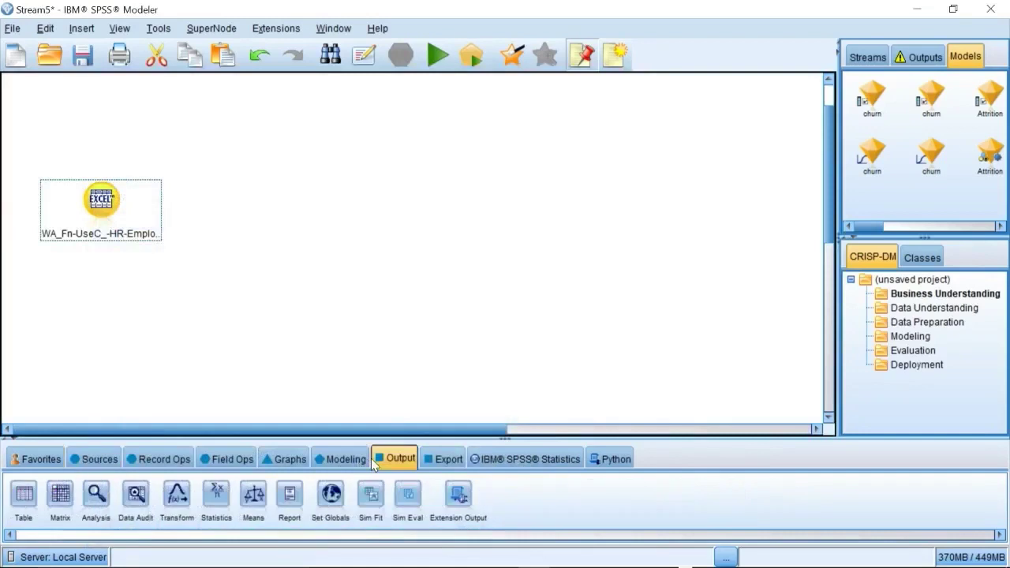
left_click(136, 499)
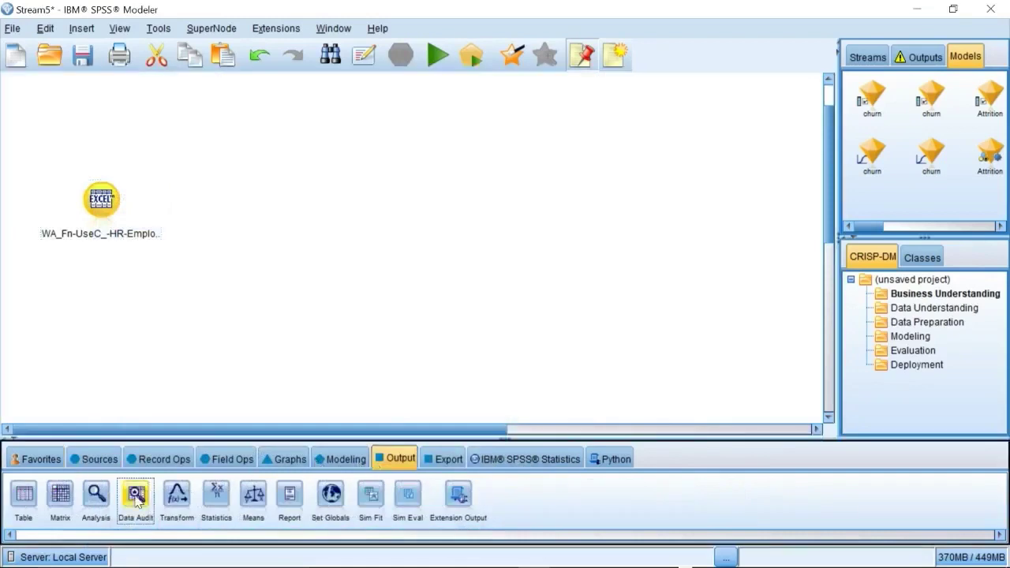
left_click(93, 321)
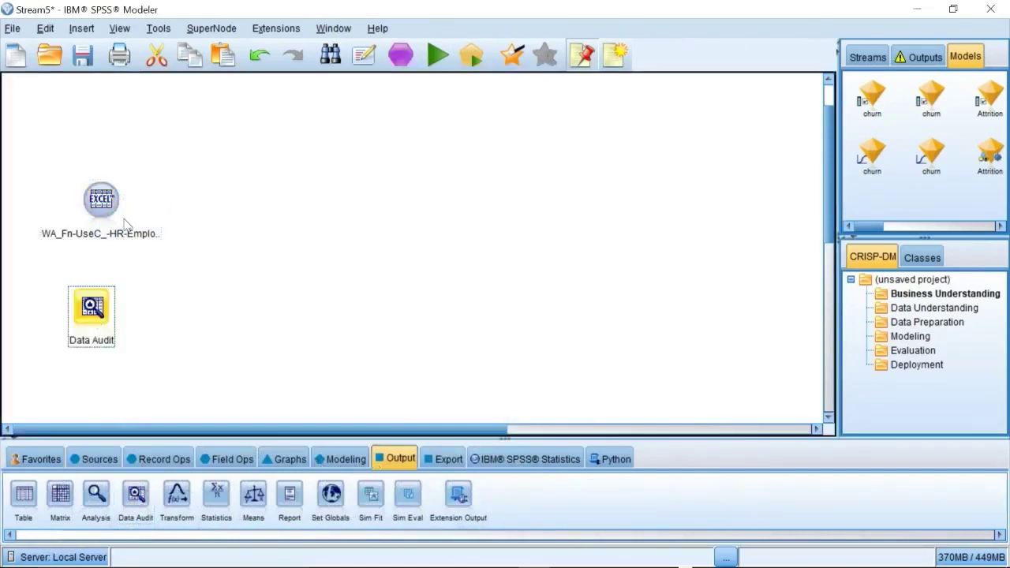
left_click(108, 207)
right_click(108, 208)
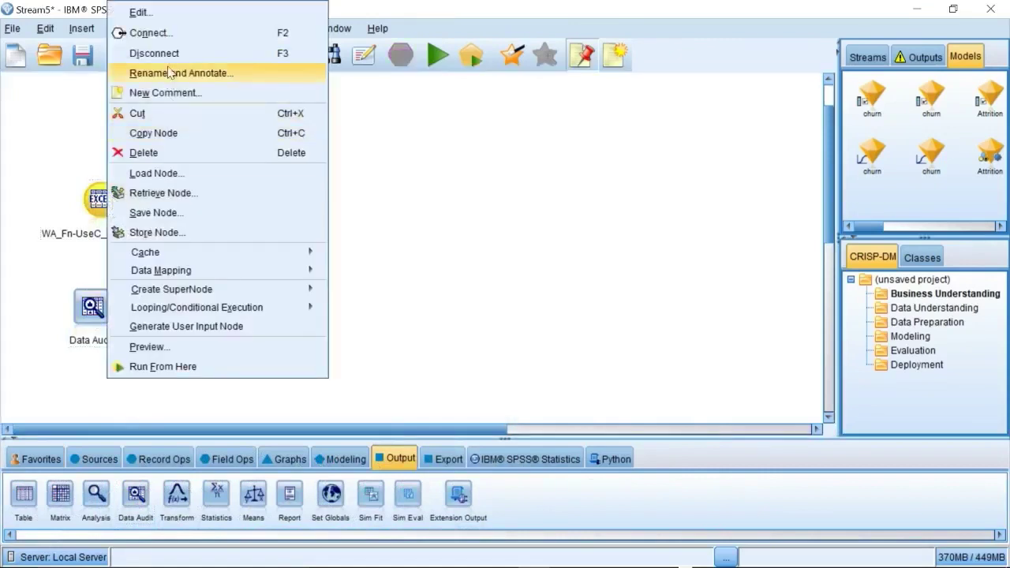
left_click(150, 32)
left_click(98, 311)
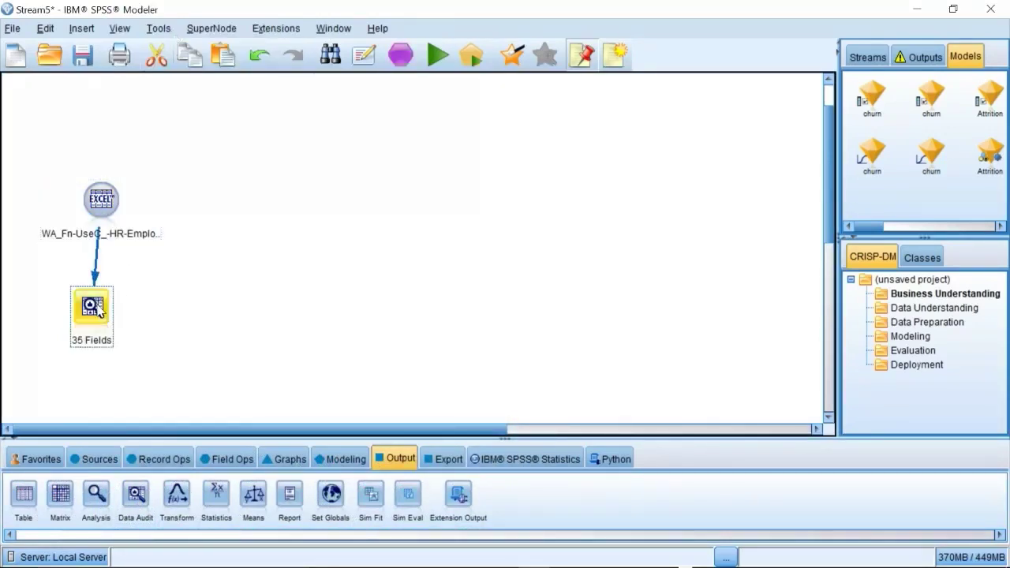
left_click(469, 62)
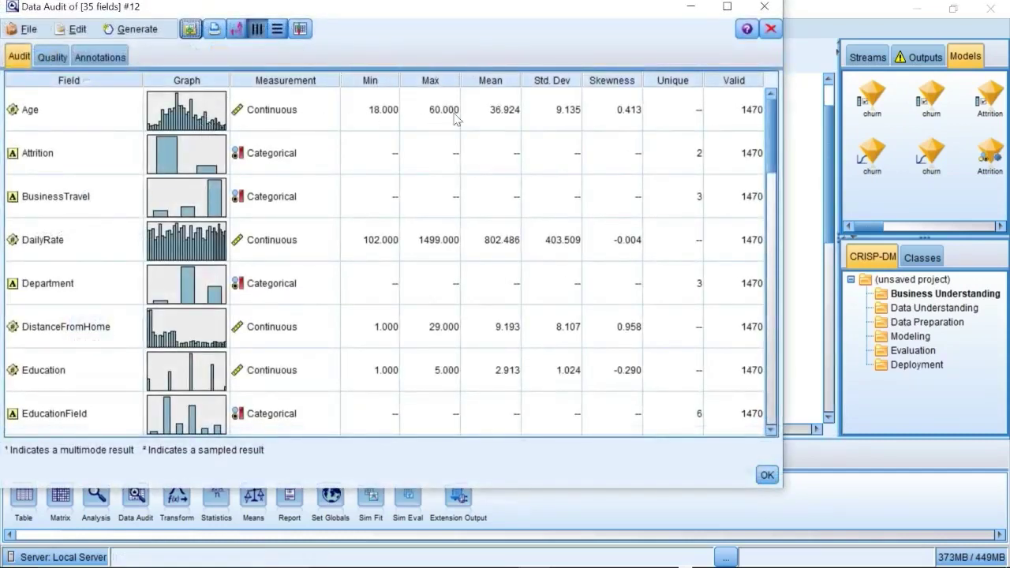
left_click(764, 8)
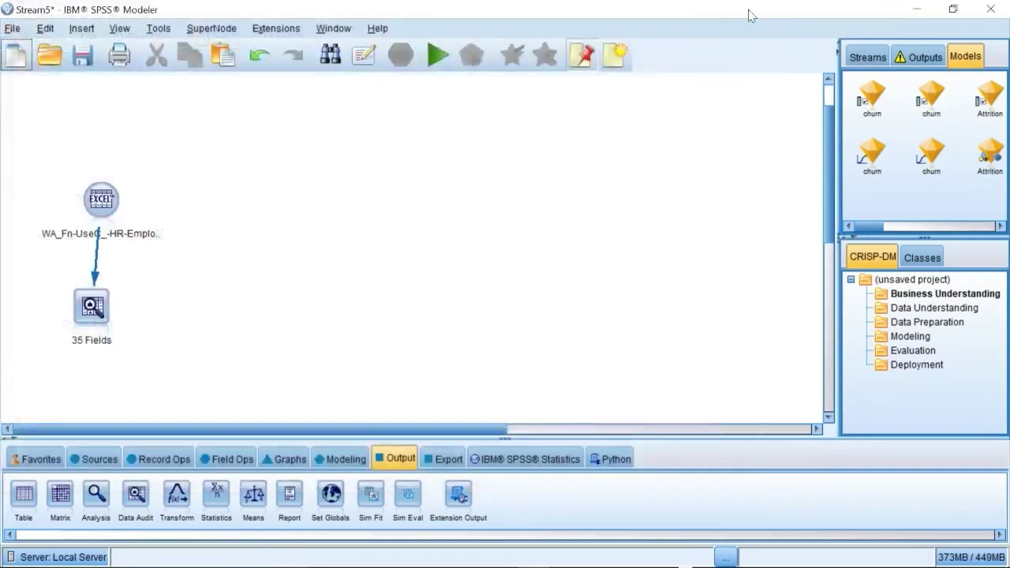
Step: Place a Type node right of the Excel source and connect the source to it
left_click(233, 458)
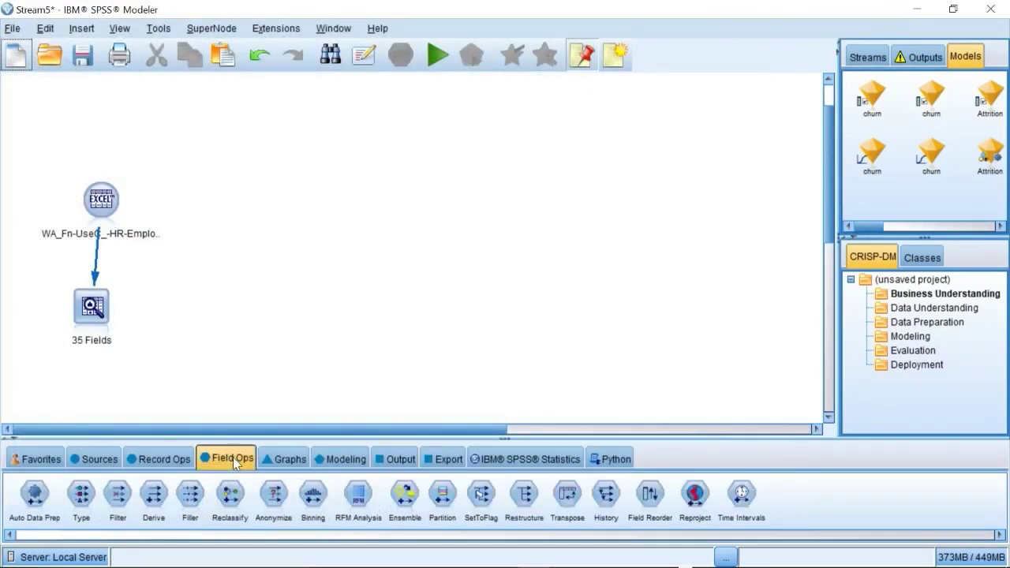
left_click(82, 493)
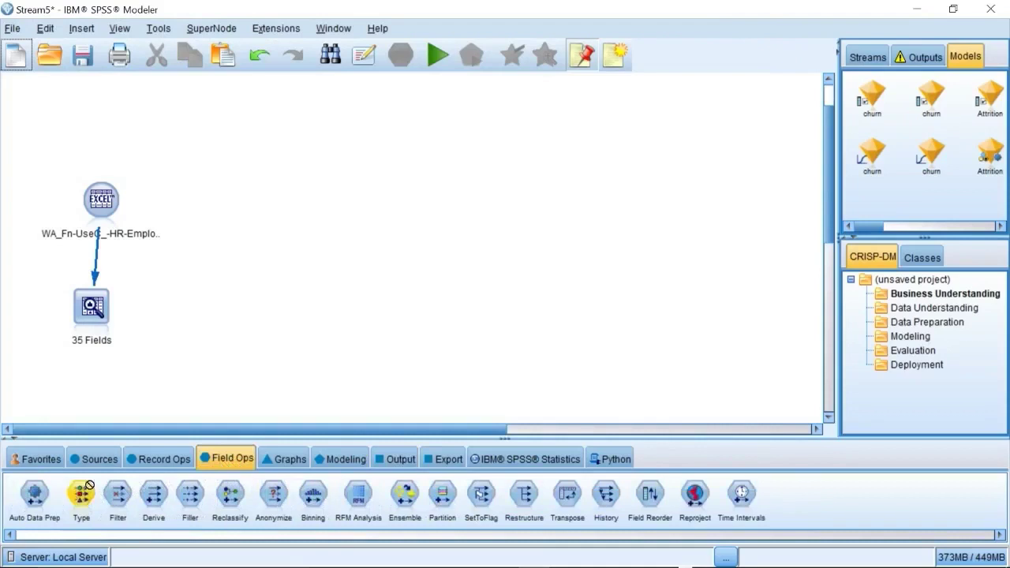
left_click(224, 209)
left_click(114, 206)
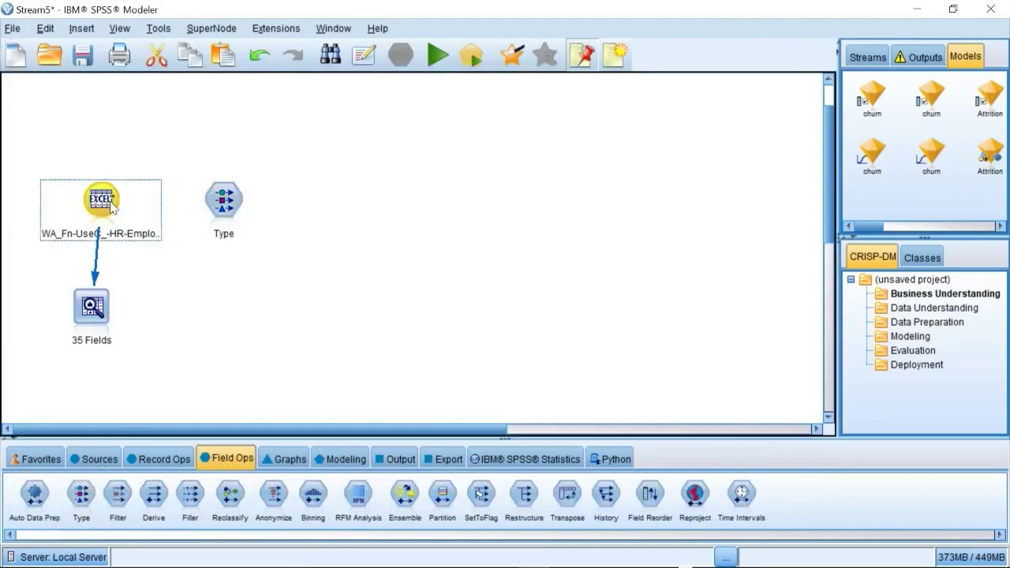
right_click(114, 207)
left_click(154, 33)
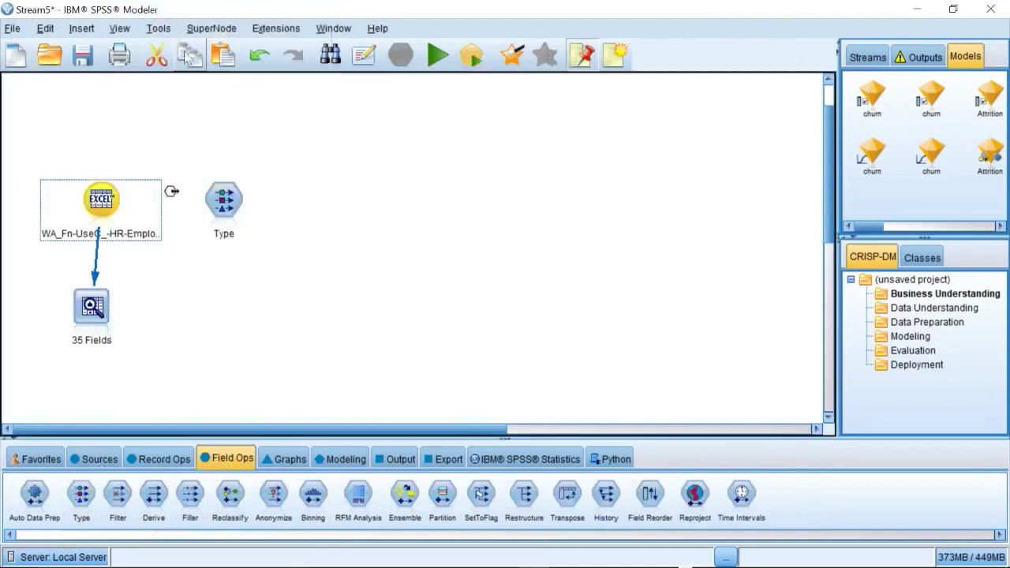
left_click(229, 204)
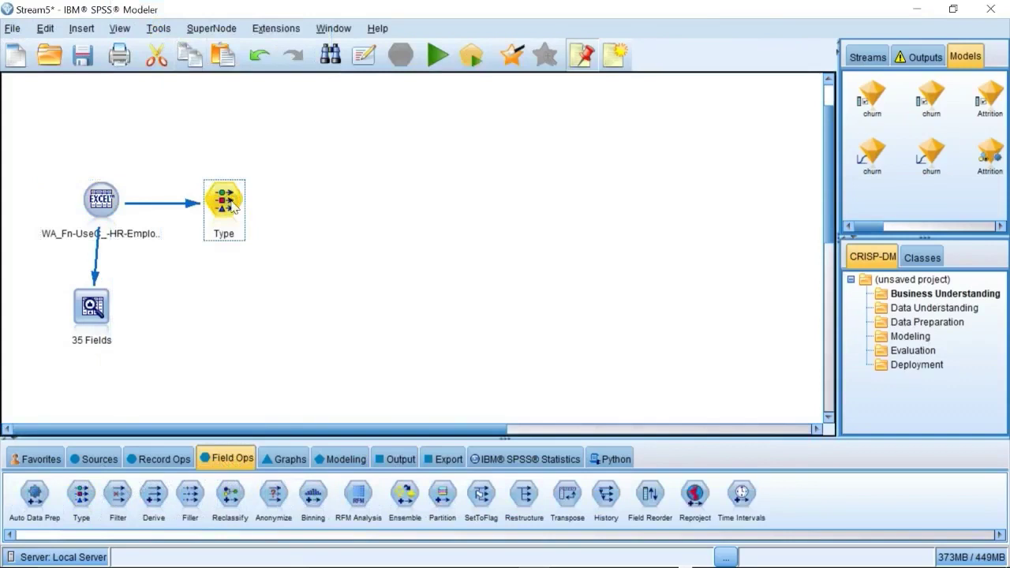
Step: In the Type node, set the Attrition field's role to Target and apply
double_click(224, 202)
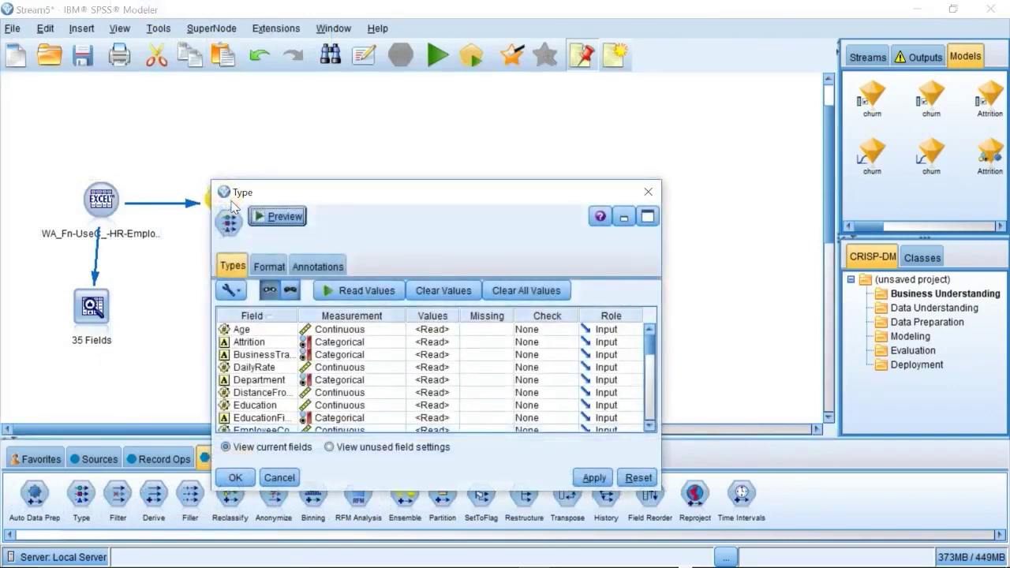
left_click(602, 346)
left_click(606, 349)
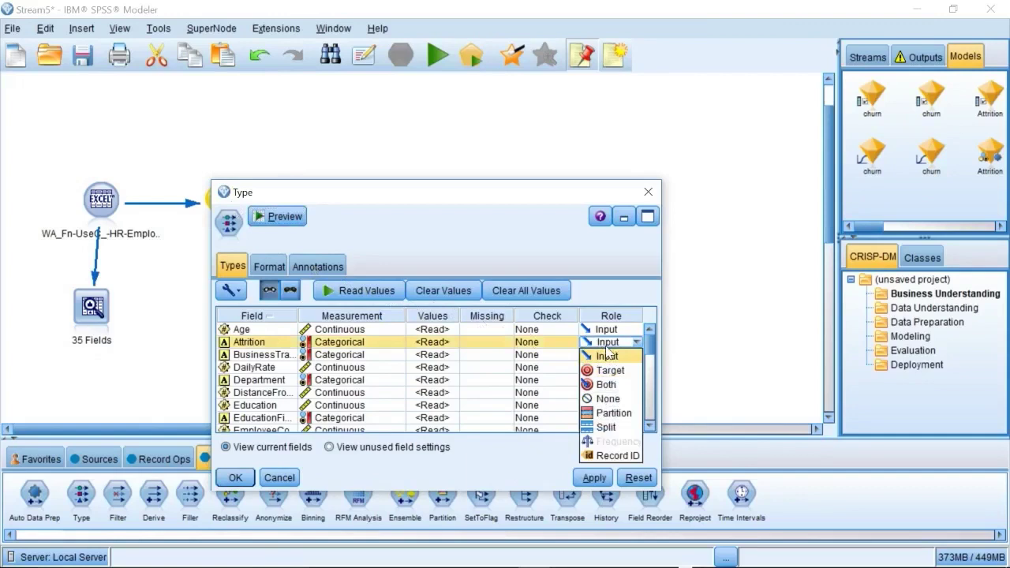
left_click(609, 369)
left_click(593, 478)
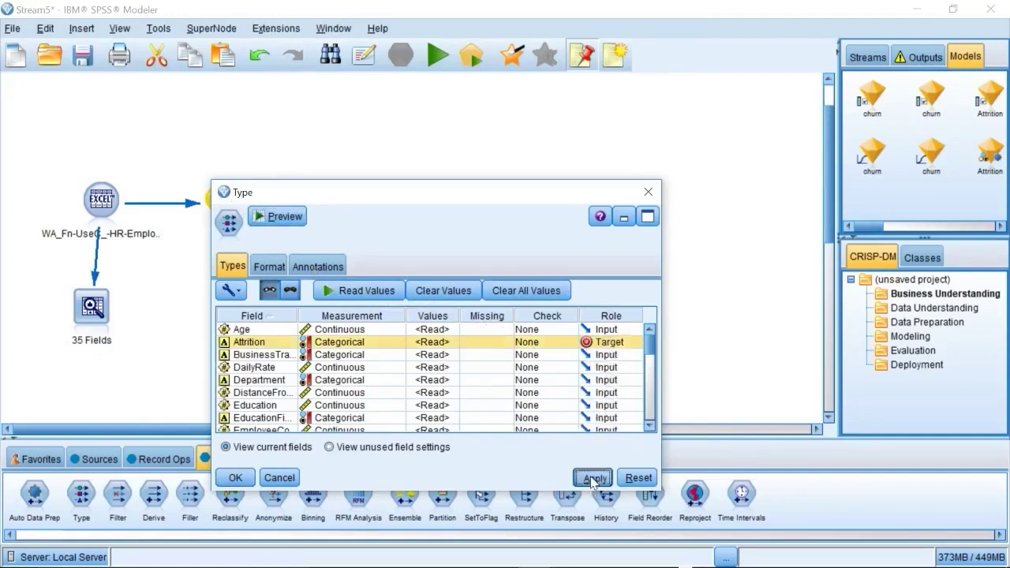
Step: Add a Feature Selection node below Type, connect Type to it, and run it
left_click(235, 477)
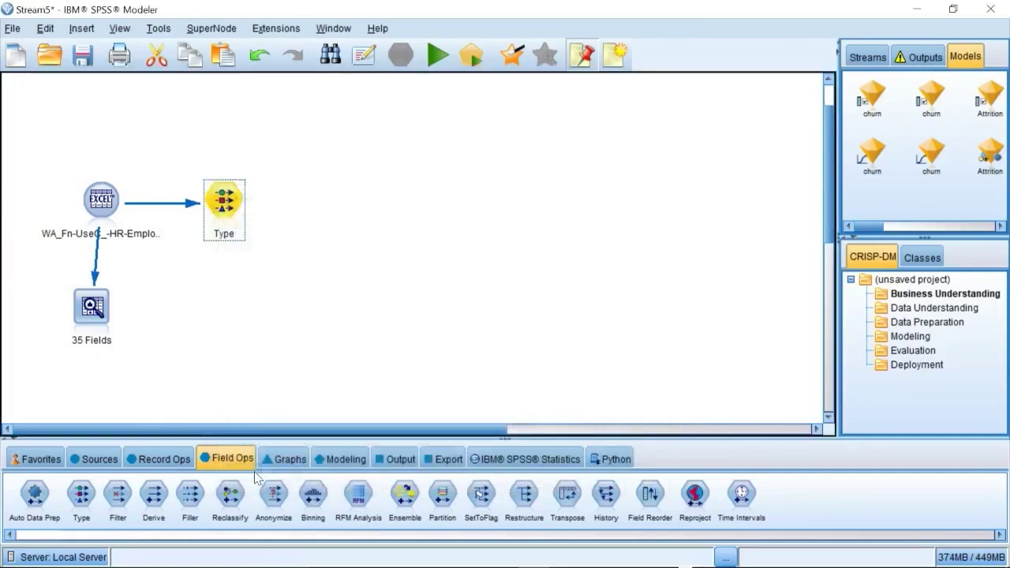
left_click(341, 458)
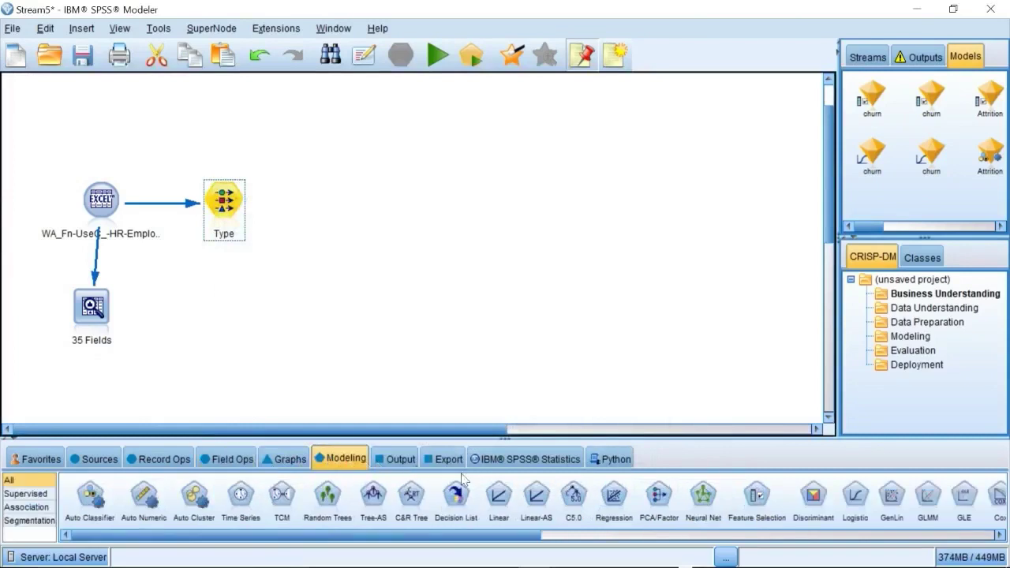
left_click(756, 499)
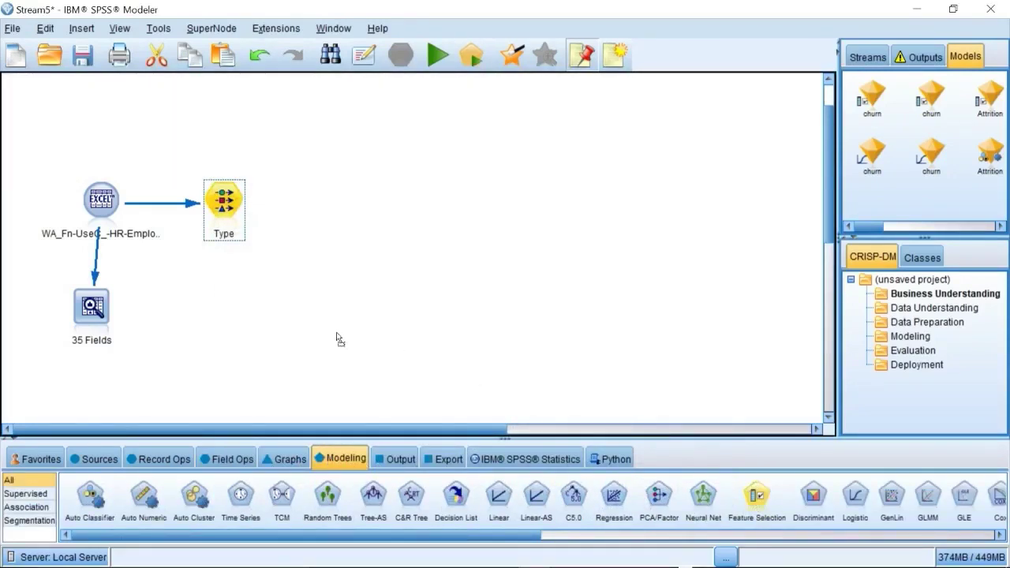
left_click(212, 309)
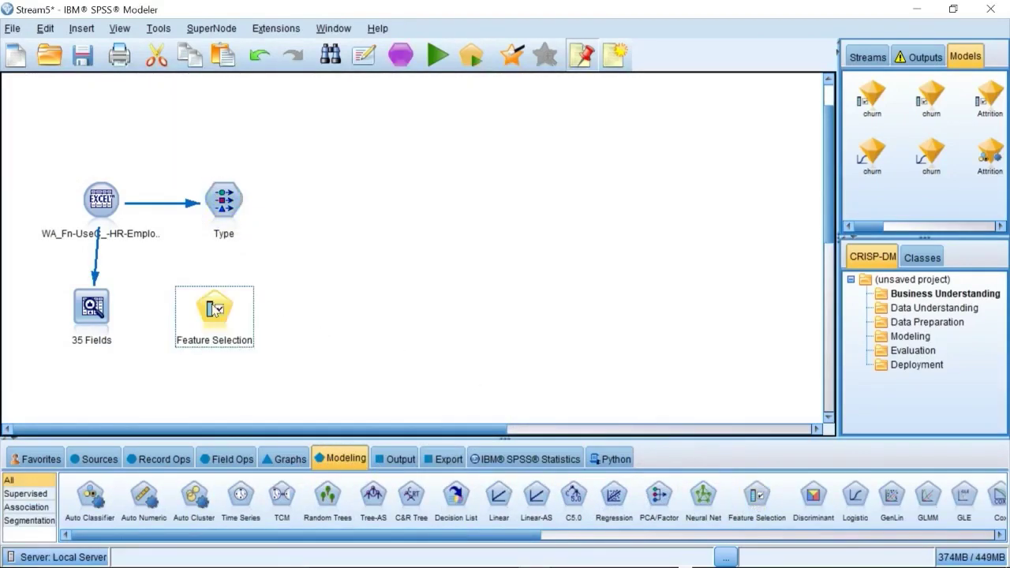
right_click(212, 214)
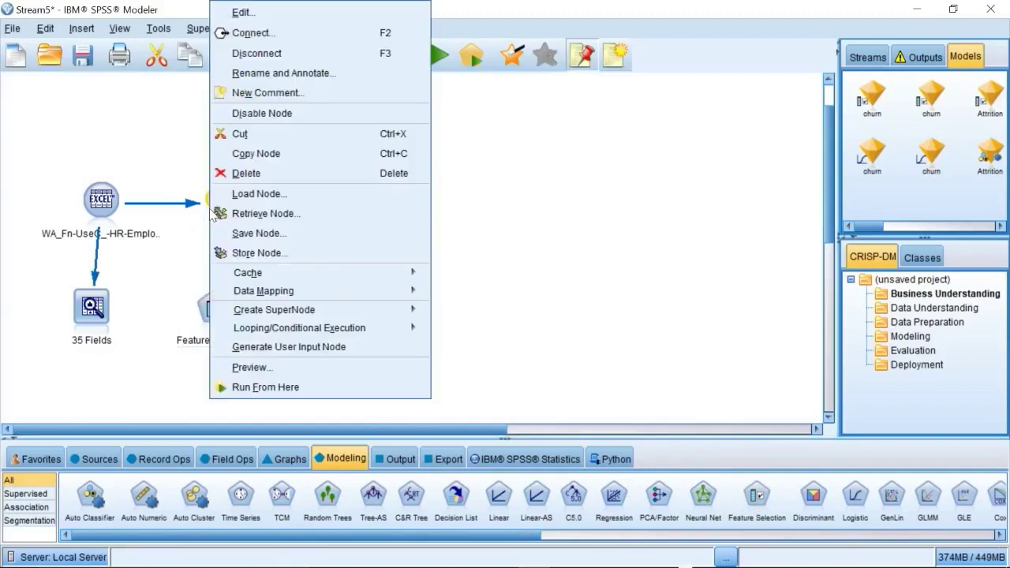
left_click(245, 32)
left_click(210, 308)
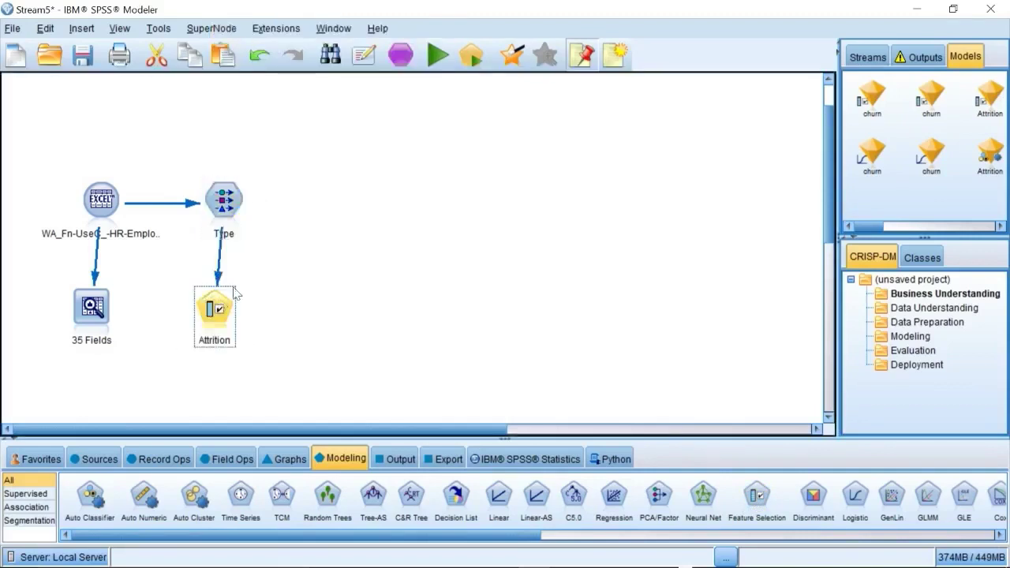
left_click(467, 59)
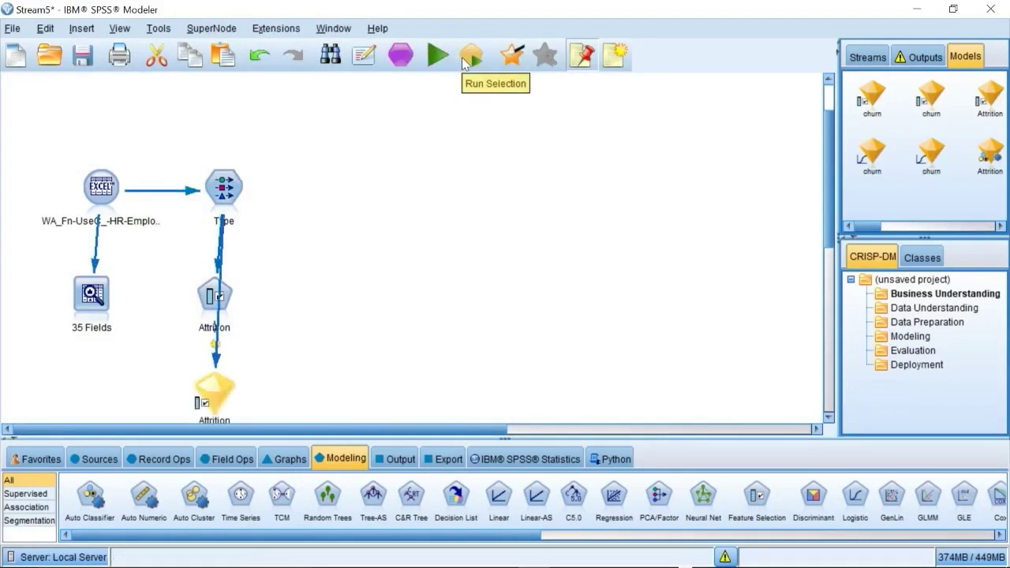
left_click(220, 386)
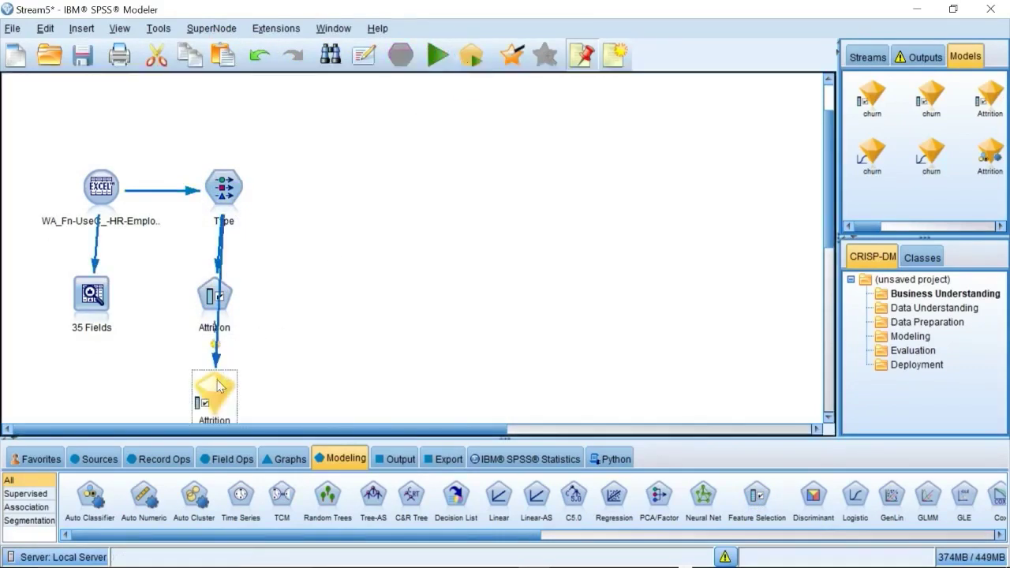
Step: From the Attrition nugget, generate a Filter node keeping all fields marked Important
double_click(220, 385)
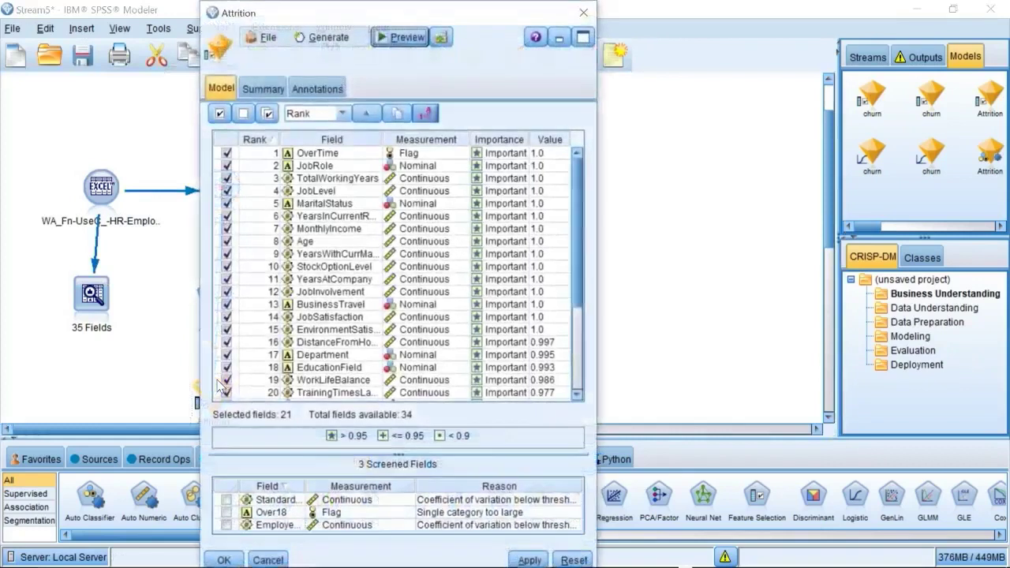
left_click(324, 41)
left_click(330, 101)
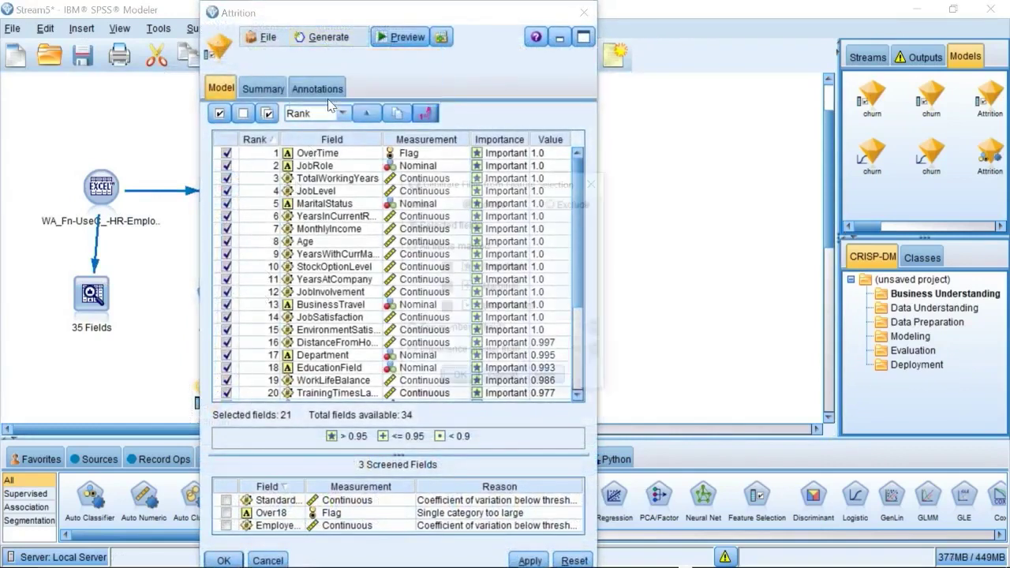
left_click(416, 248)
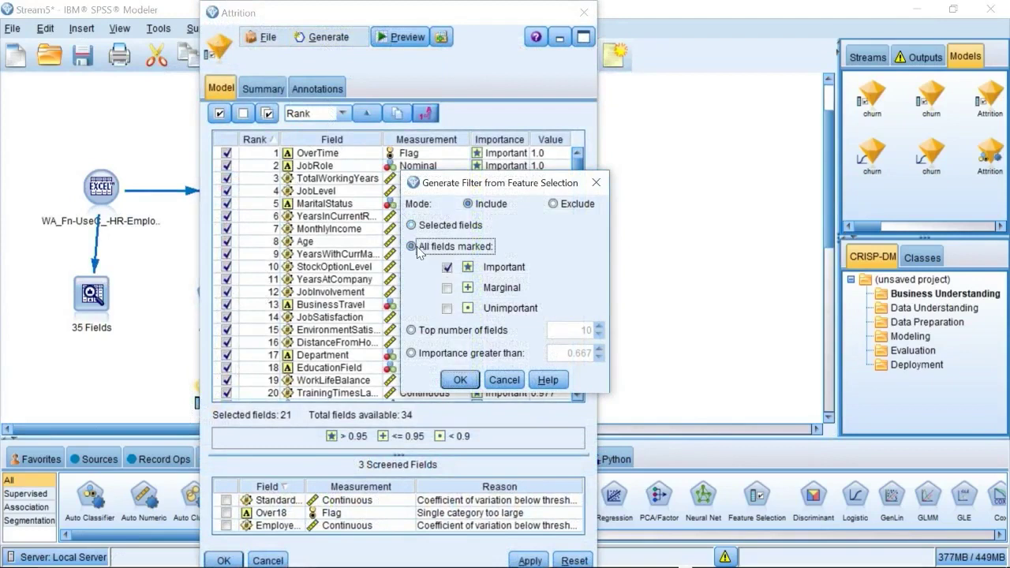
left_click(460, 380)
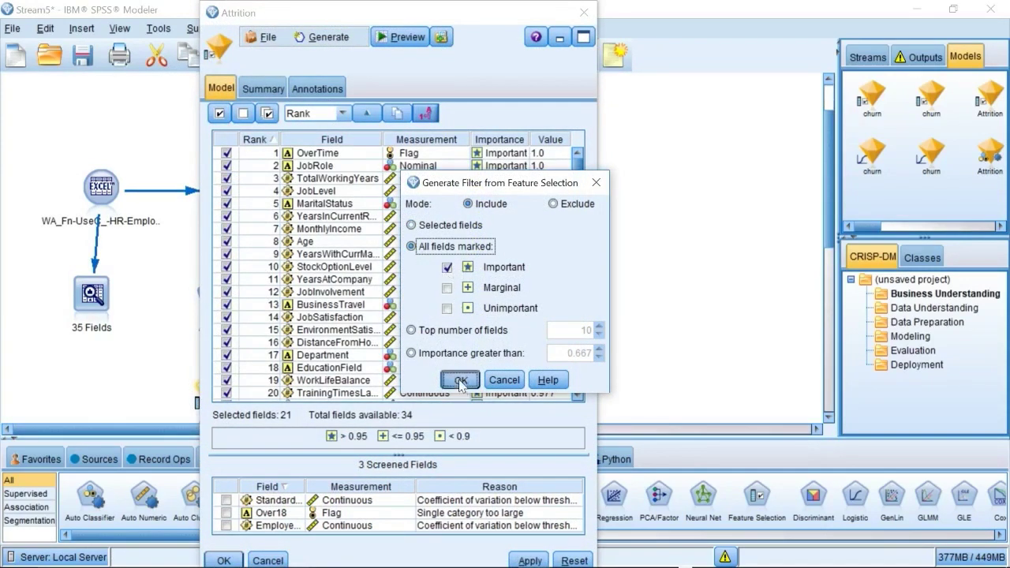
Step: Move the generated filter node right of Type and connect Type into it
left_click(227, 557)
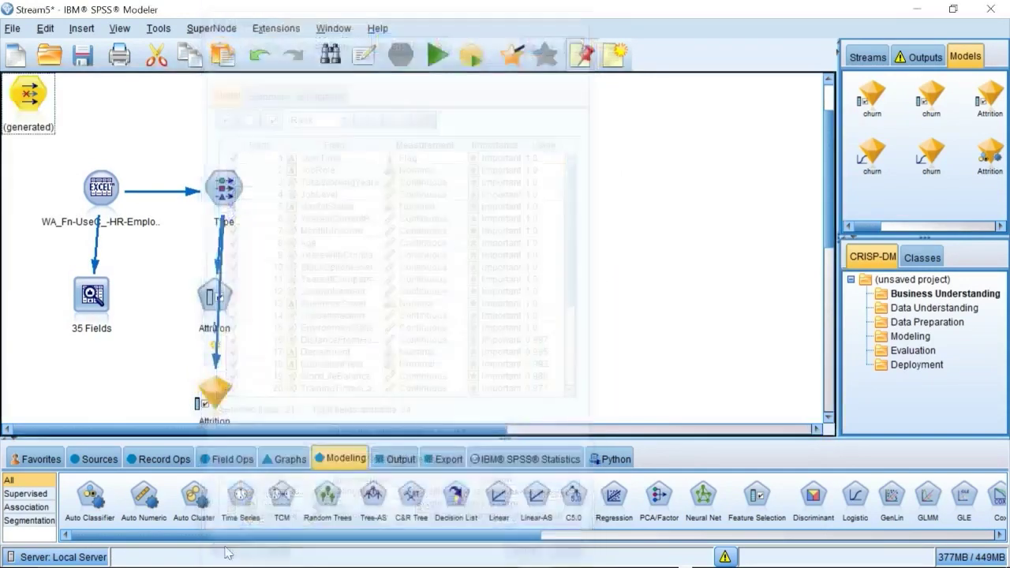
left_click_drag(32, 94, 330, 181)
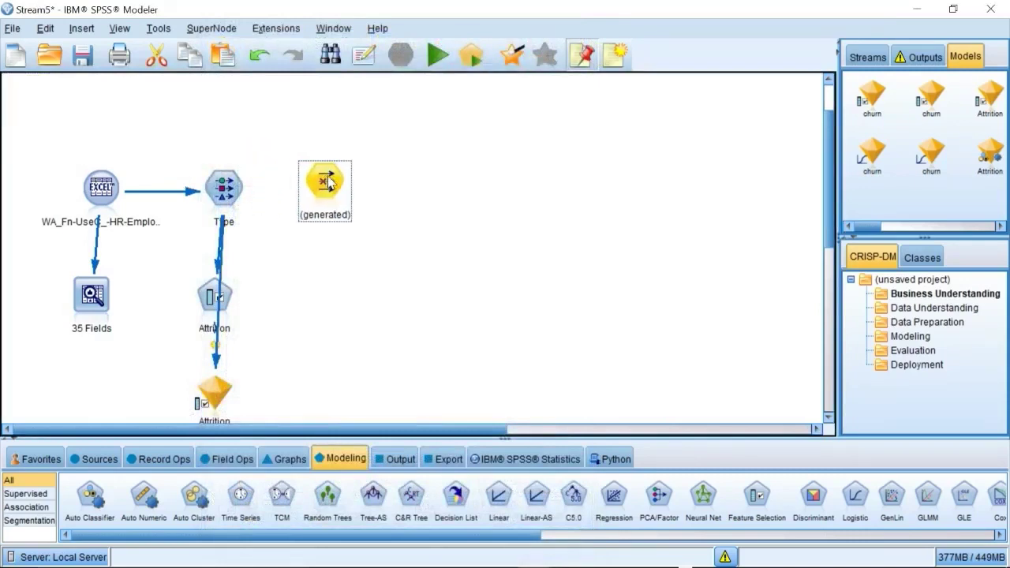
left_click(217, 195)
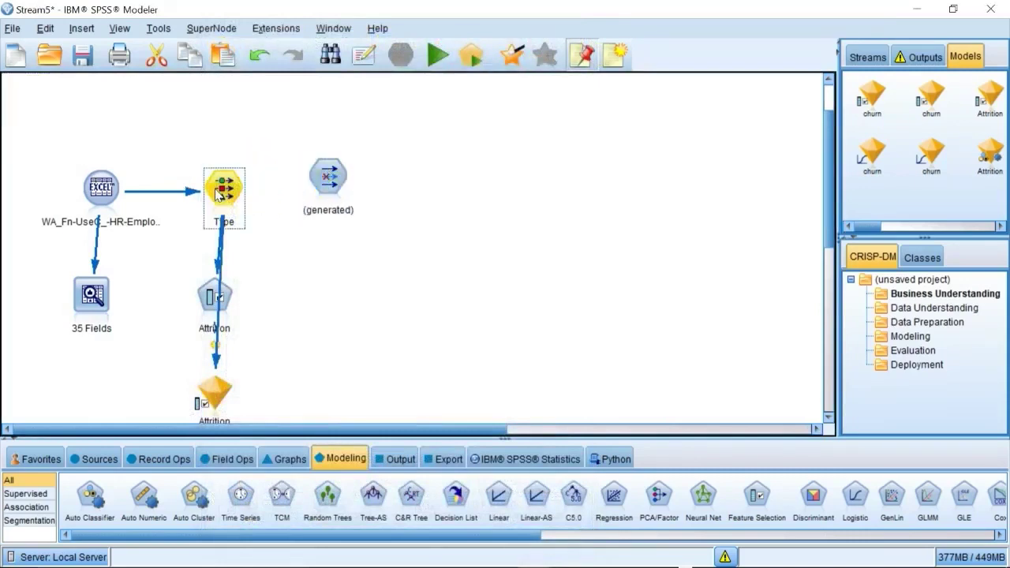
right_click(218, 195)
left_click(286, 33)
left_click(327, 178)
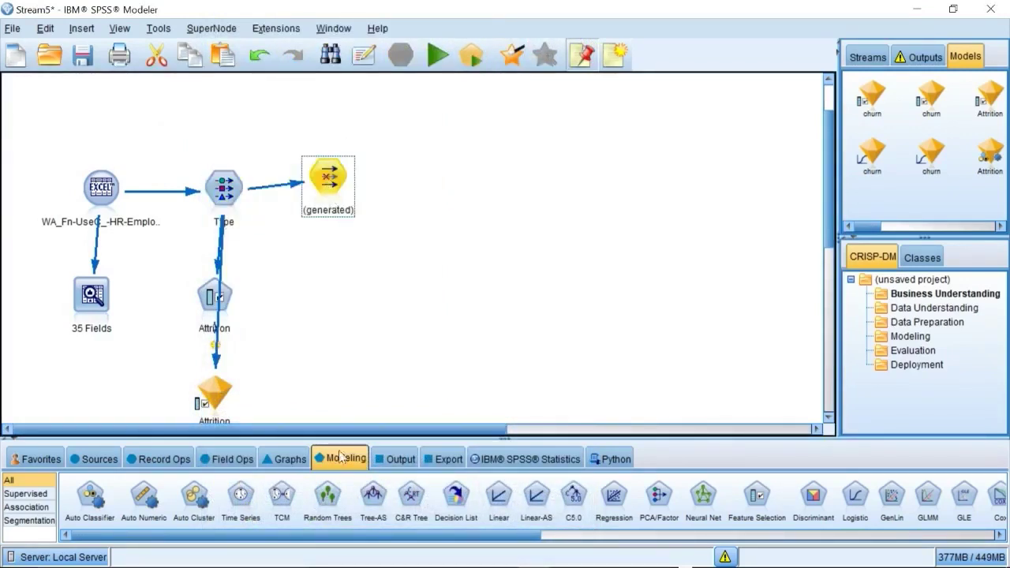
left_click(94, 499)
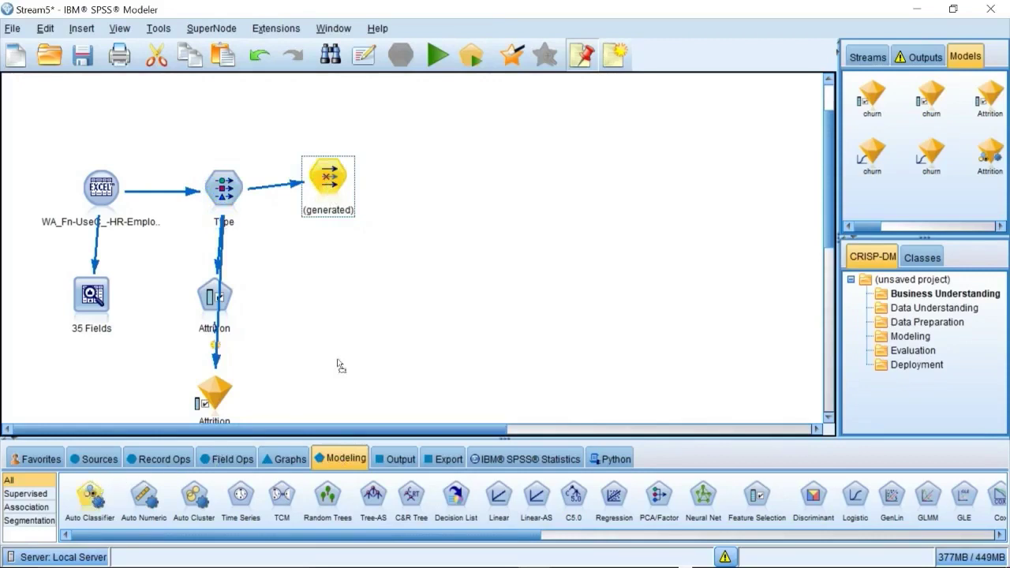
Step: Place an Auto Classifier, connect the generated filter to it, and run it for Attrition
left_click(447, 192)
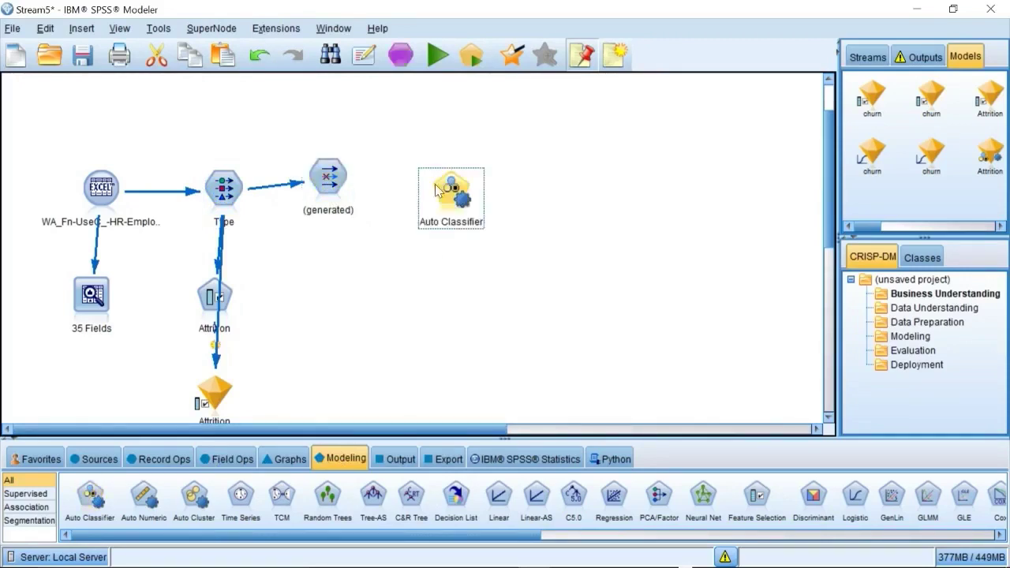
left_click(339, 181)
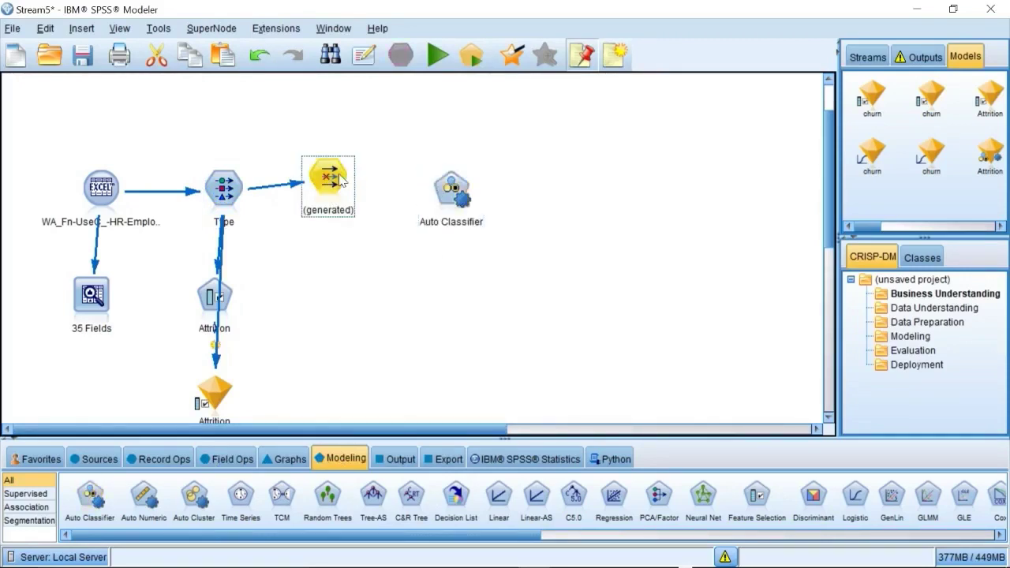
right_click(339, 180)
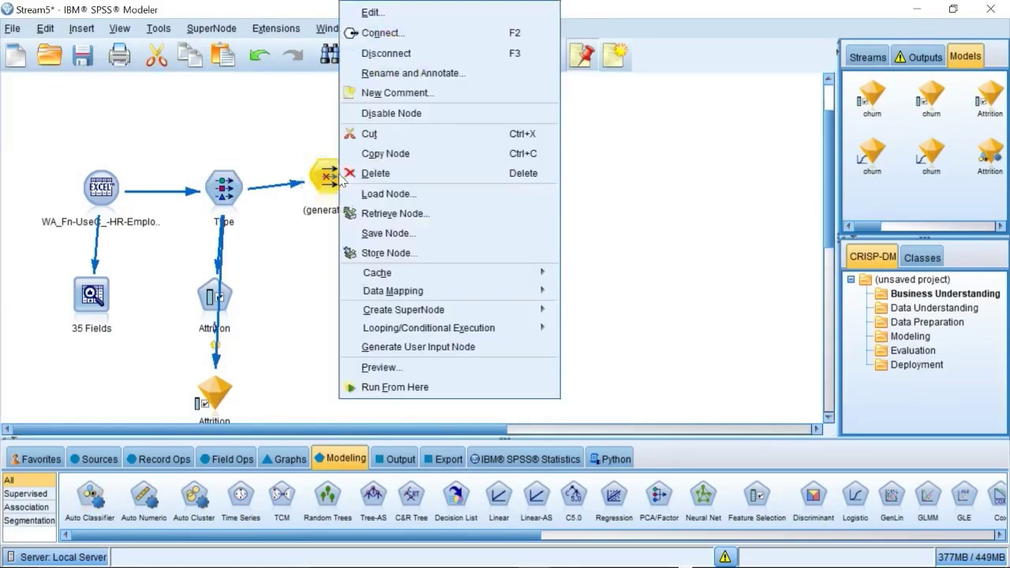
left_click(382, 33)
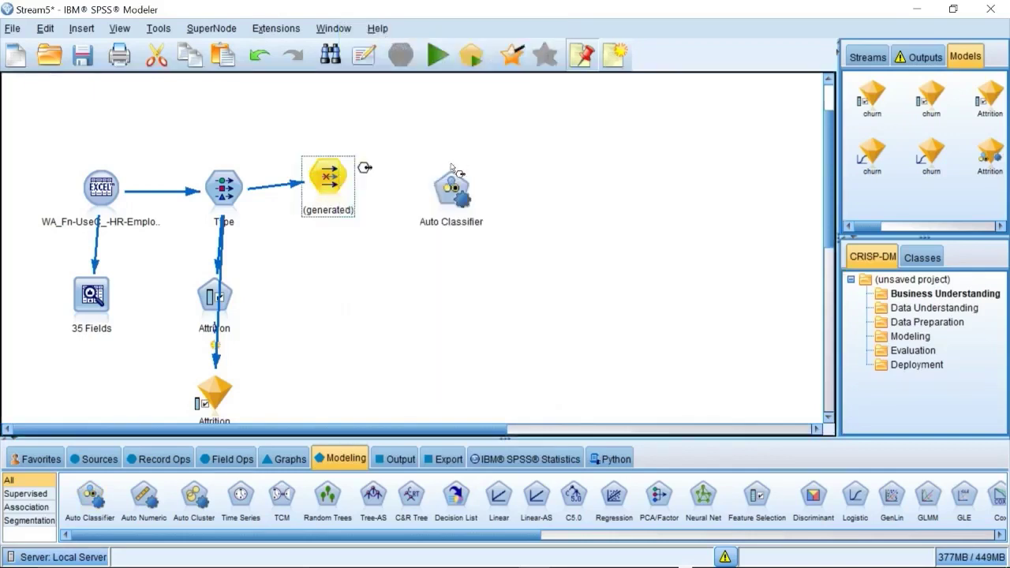
left_click(456, 194)
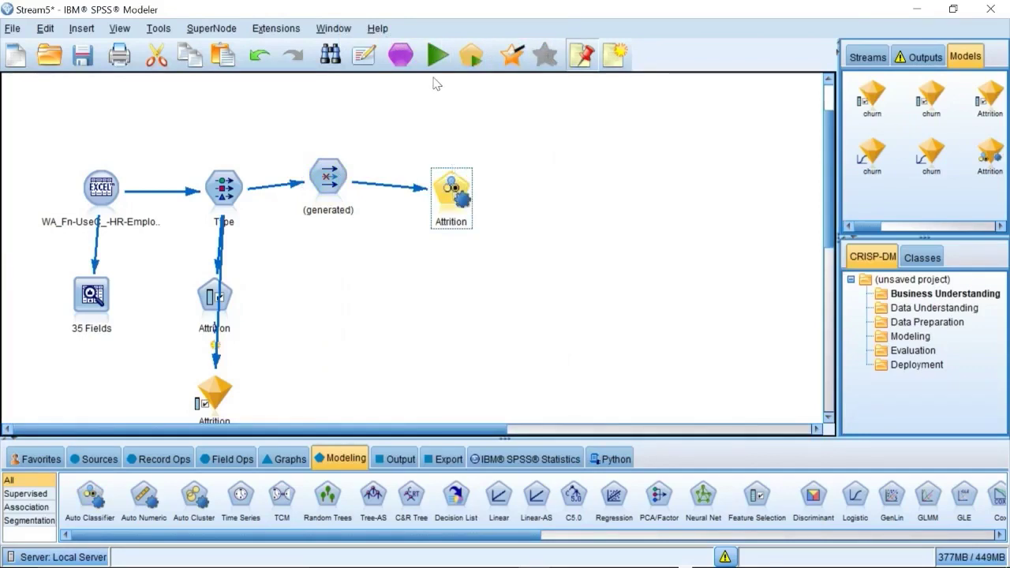
left_click(470, 69)
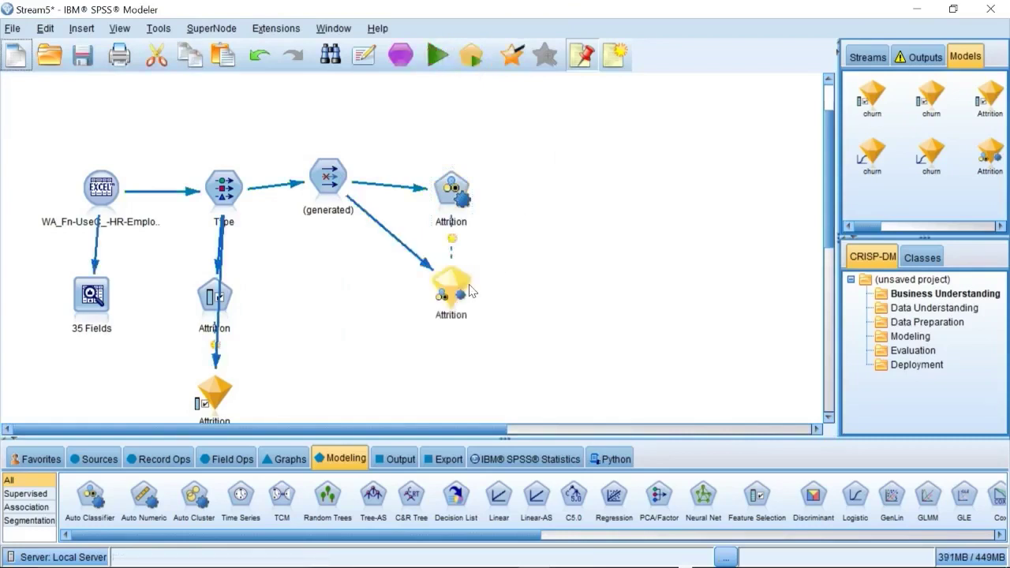
Step: Open the Auto Classifier nugget, widen the Model column, and select Random Trees 1
double_click(471, 289)
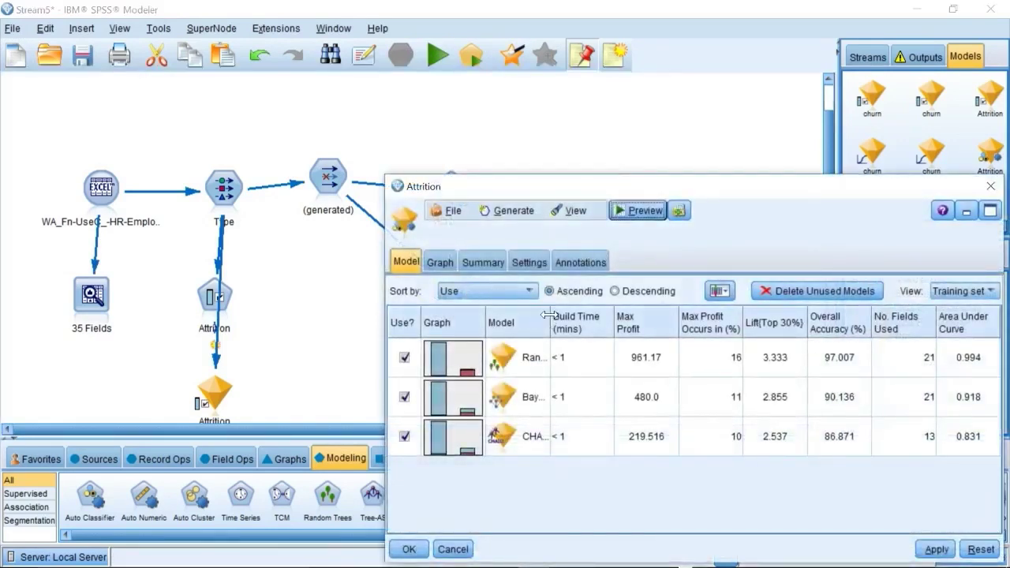
left_click_drag(550, 320, 648, 324)
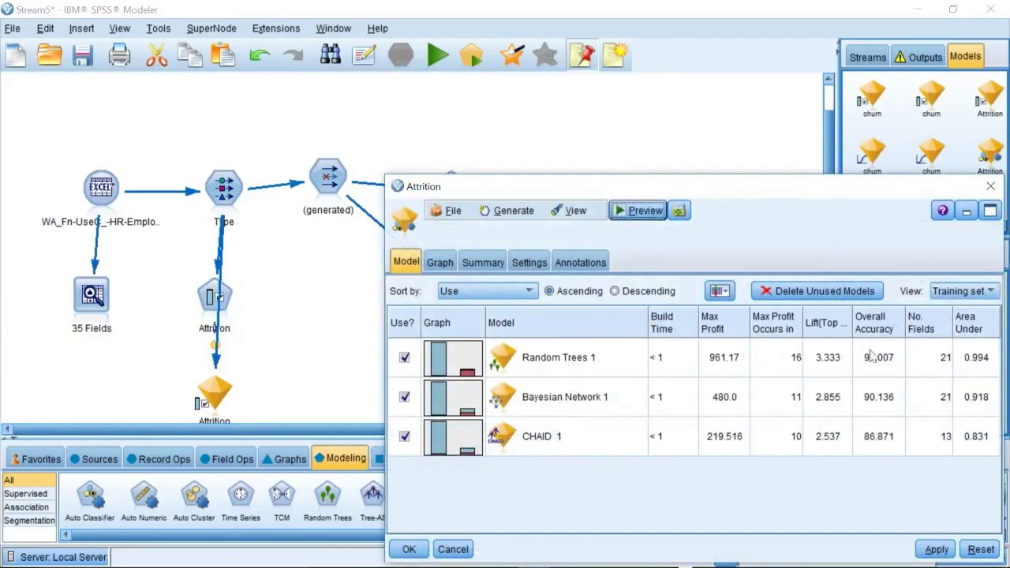
left_click(592, 376)
Step: Open Random Trees 1's output, step through its sections to Top Decision Rules, and maximize the window
double_click(592, 376)
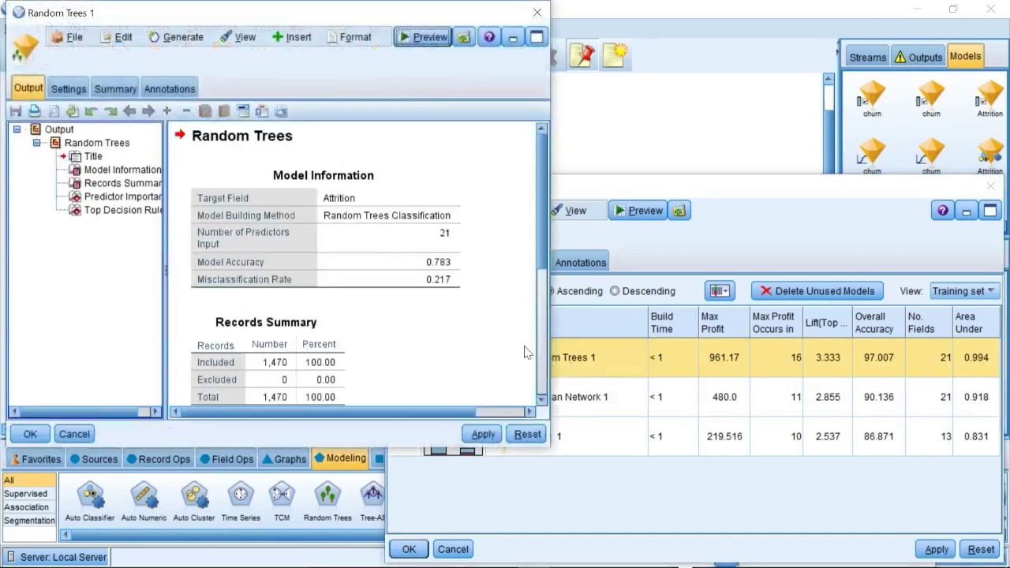
left_click(124, 172)
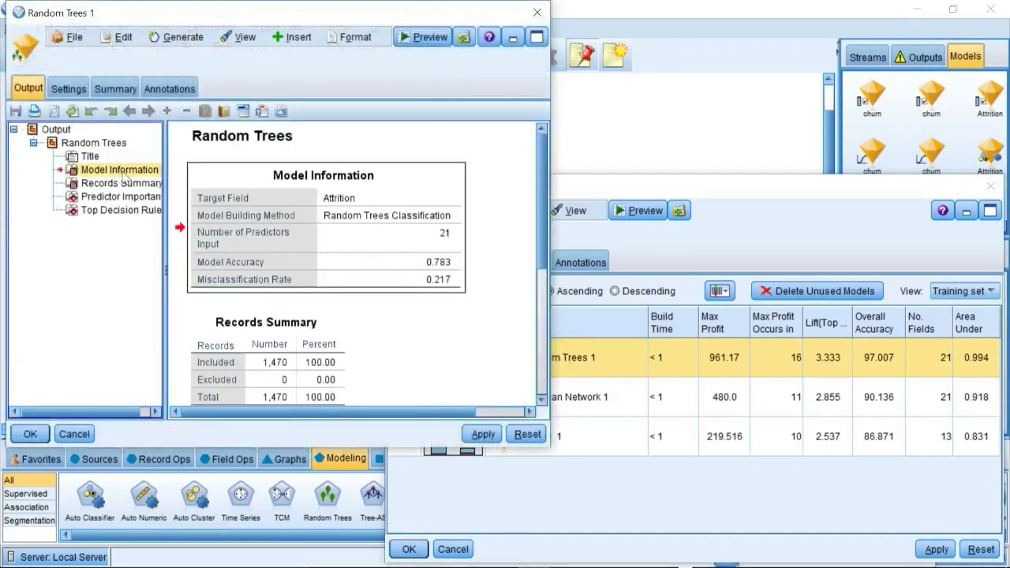
left_click(123, 184)
left_click(124, 197)
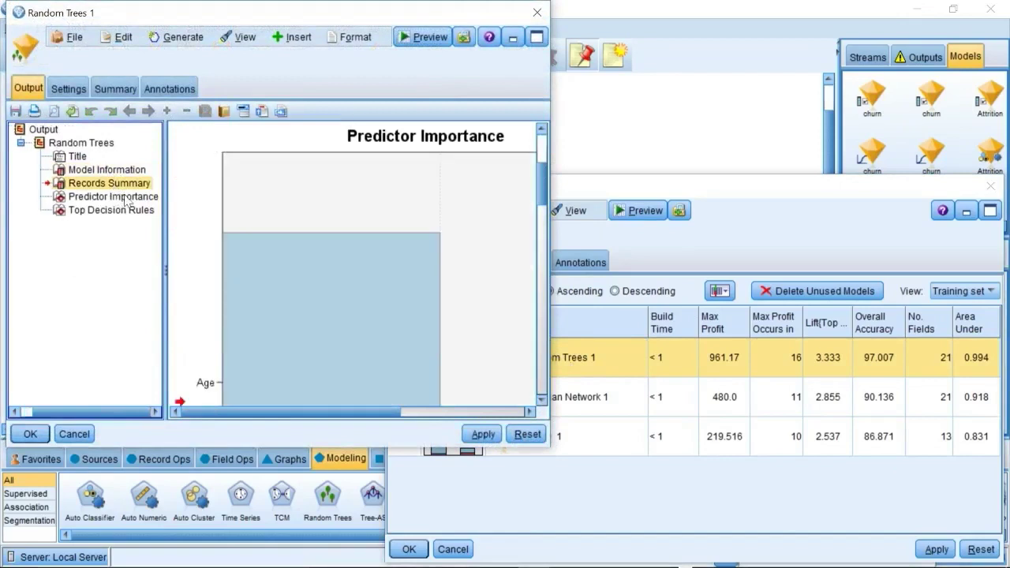
left_click(124, 210)
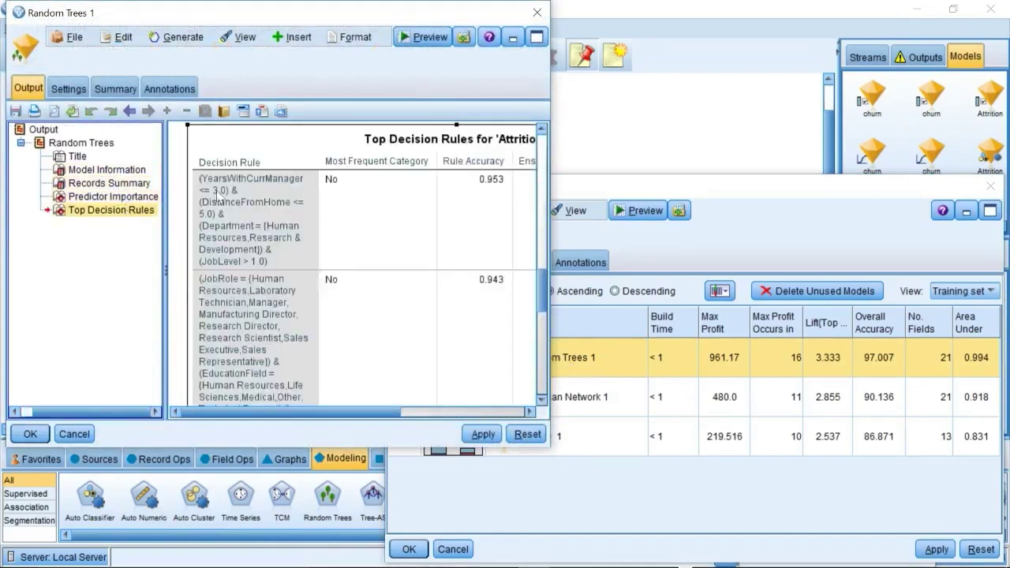
left_click(536, 38)
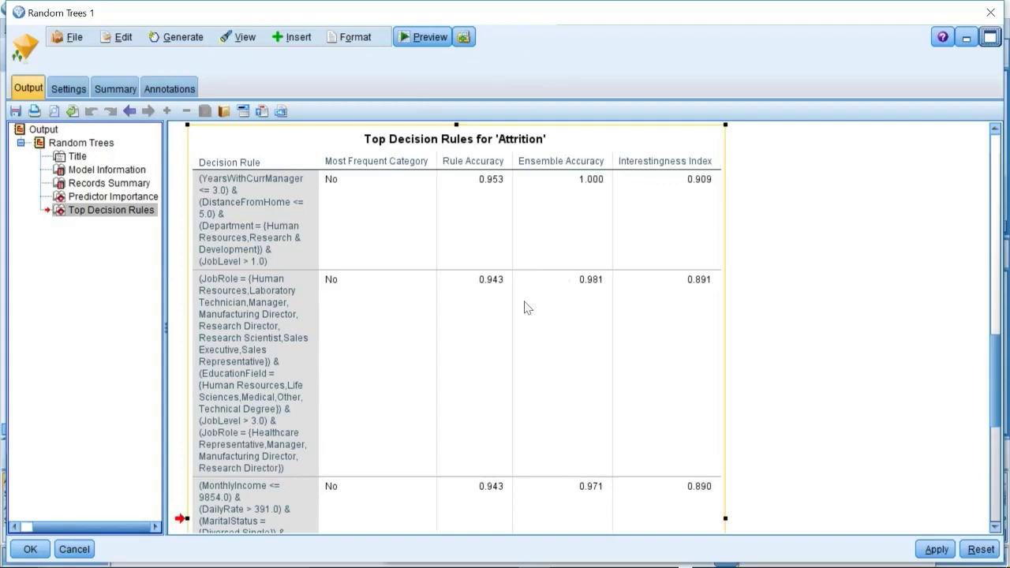
mouse_move(537, 556)
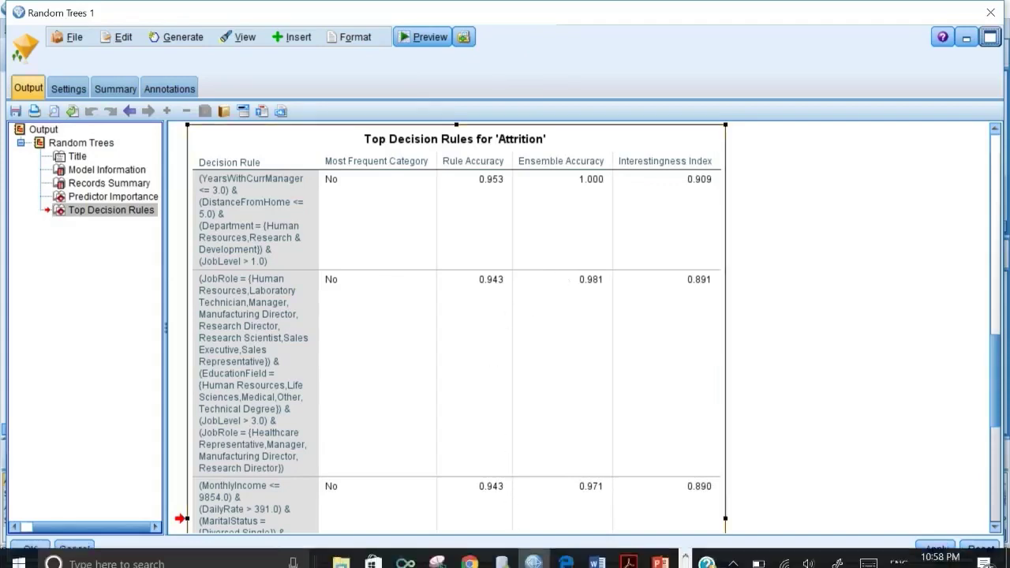